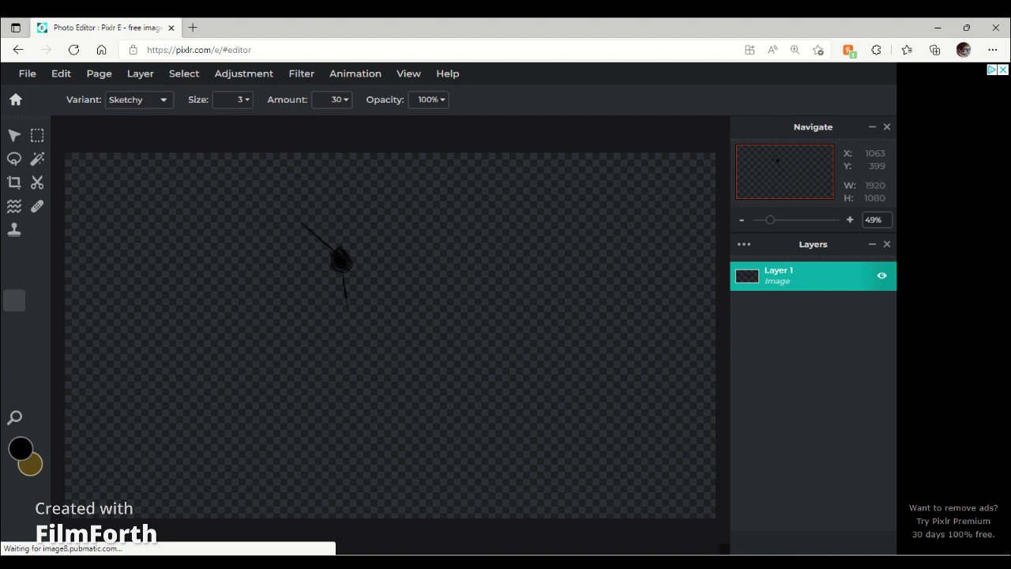
Sketch the black figure's shoulder line, long spine and both torso sides below the neck joint
{"action": "left_click_drag", "start_coordinate": [315, 307], "coordinate": [383, 306]}
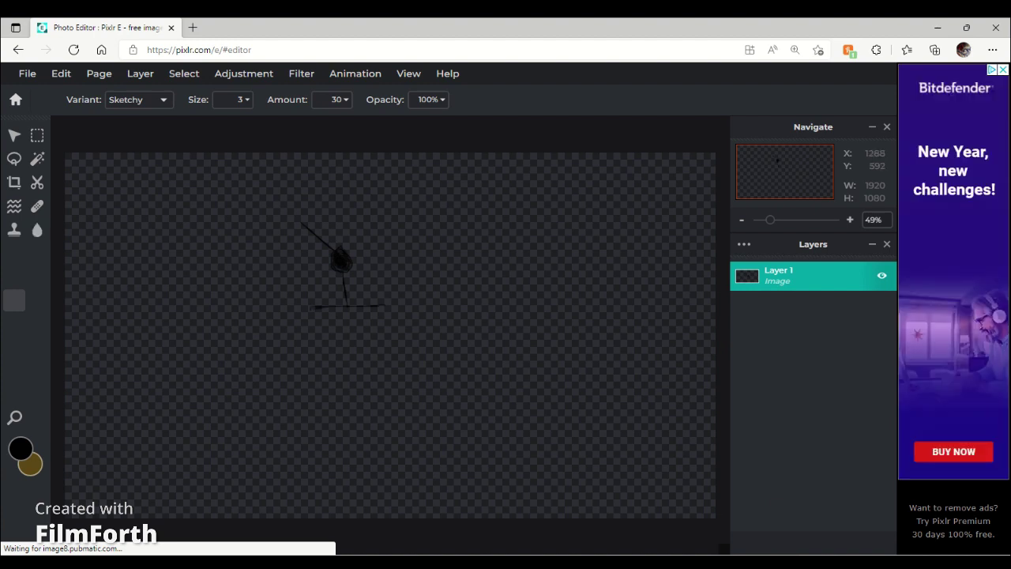
{"action": "left_click_drag", "start_coordinate": [345, 308], "coordinate": [351, 473]}
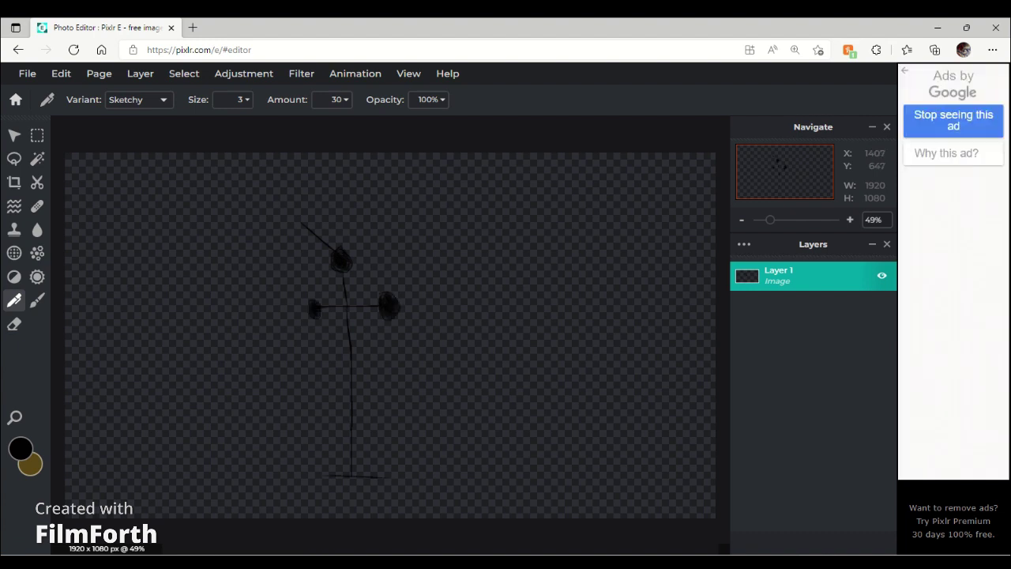
{"action": "left_click_drag", "start_coordinate": [388, 319], "coordinate": [390, 476]}
{"action": "left_click_drag", "start_coordinate": [315, 311], "coordinate": [319, 476]}
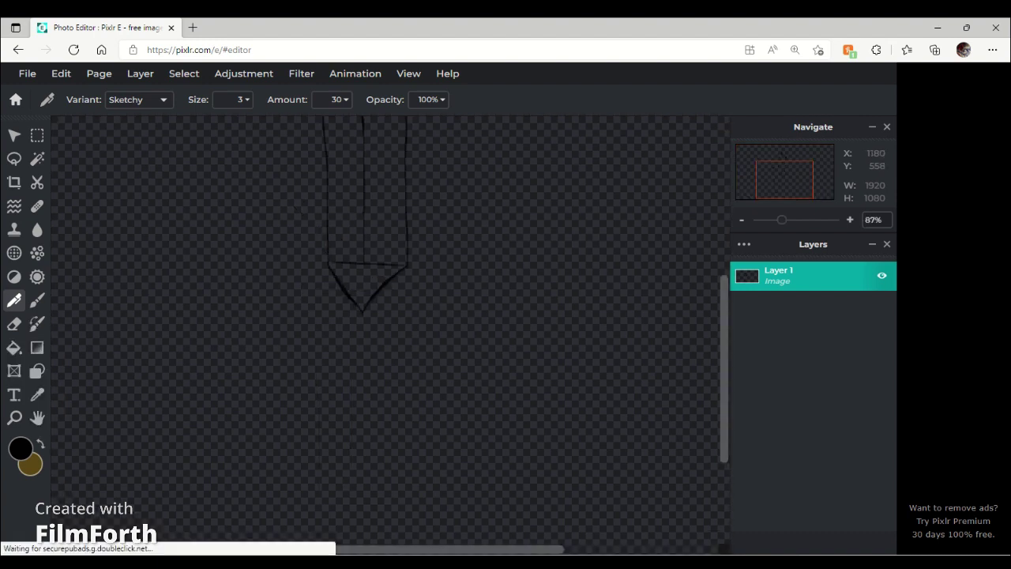
Draw the black figure's two legs down from the triangular pelvis, with a filled joint at each knee
{"action": "left_click_drag", "start_coordinate": [342, 294], "coordinate": [320, 450]}
{"action": "left_click_drag", "start_coordinate": [387, 288], "coordinate": [402, 365]}
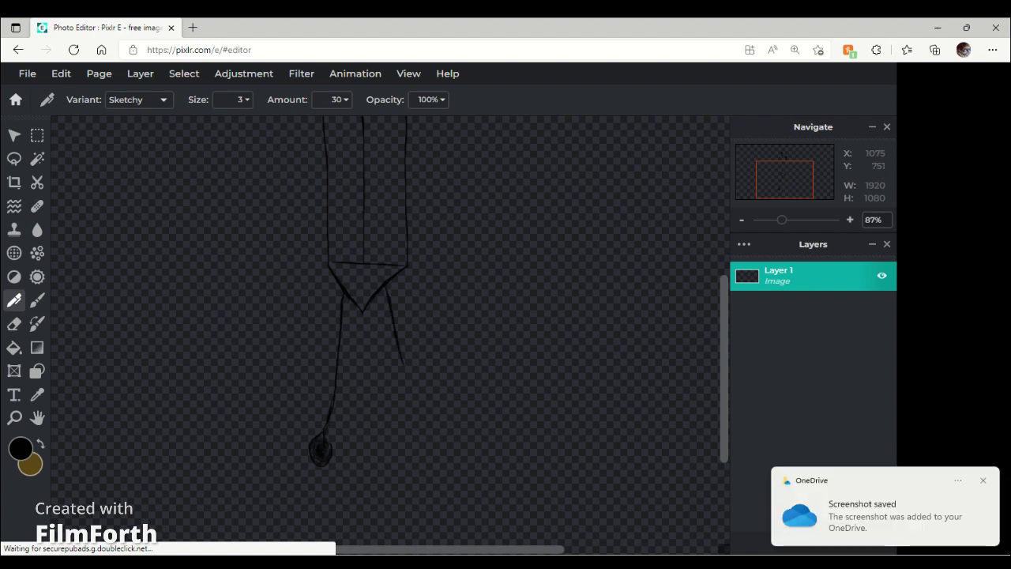
{"action": "left_click_drag", "start_coordinate": [403, 365], "coordinate": [411, 430]}
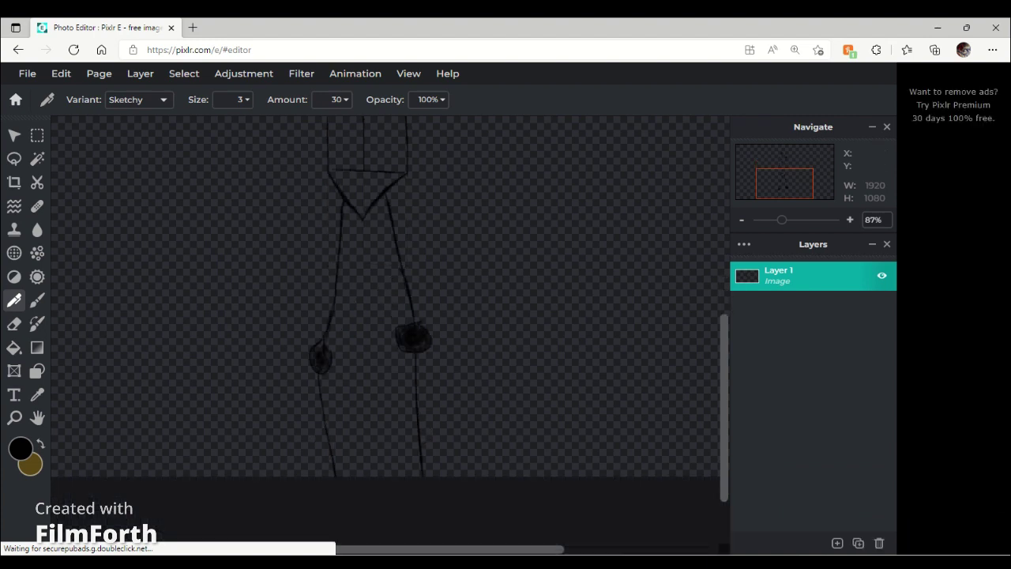
Undo the strokes of the black figure's raised arm beside the right-hand shoulder
{"action": "scroll", "coordinate": [387, 316], "scroll_direction": "up", "scroll_amount": 4}
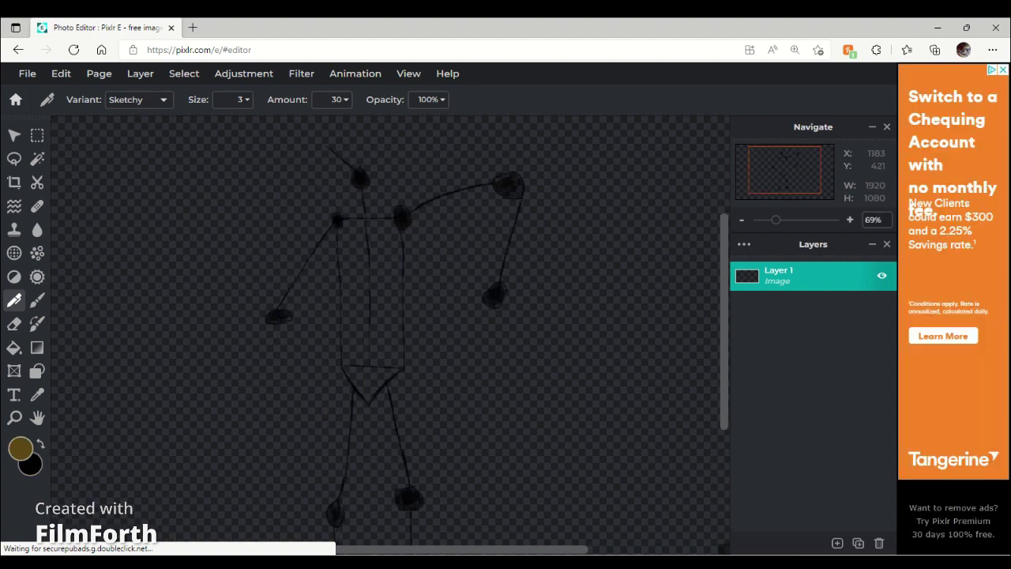
{"action": "key", "text": "ctrl+z"}
{"action": "key", "text": "ctrl+z"}
{"action": "key", "text": "ctrl+z"}
{"action": "key", "text": "ctrl+z"}
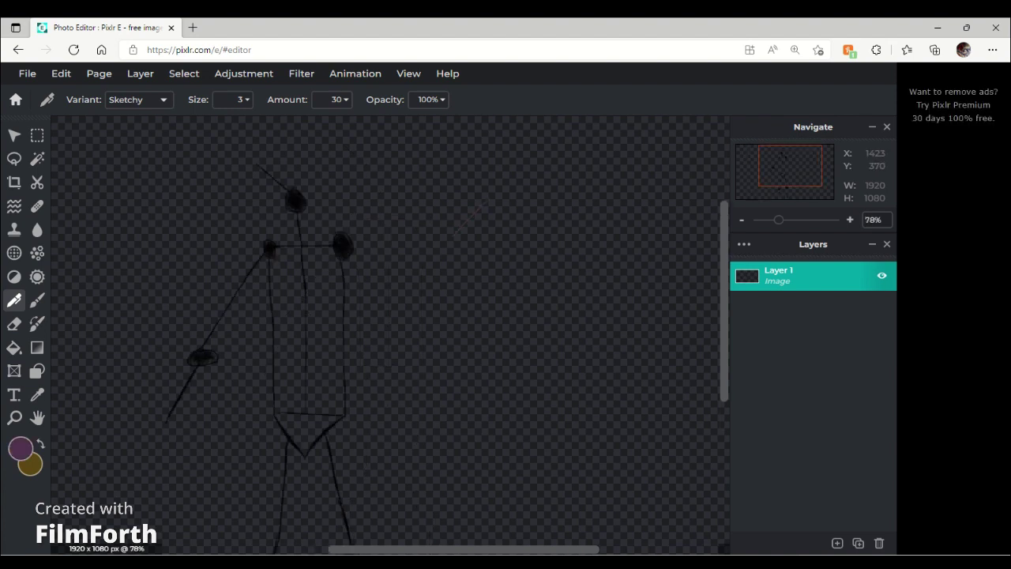
Sketch the dark purple figure's neck joint and a slanted shoulder line with a filled joint at each end
{"action": "left_click", "coordinate": [450, 243]}
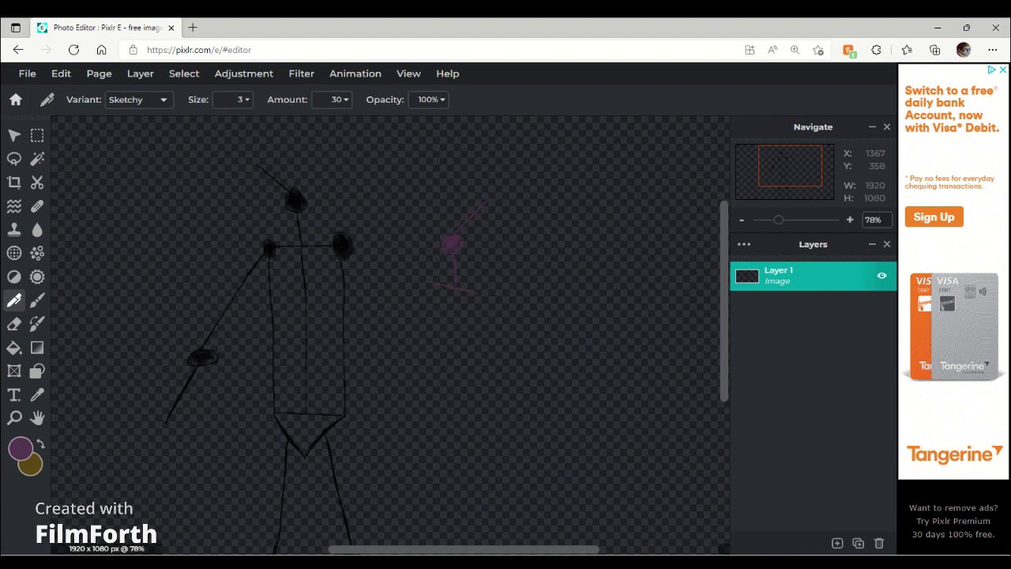
{"action": "left_click_drag", "start_coordinate": [414, 277], "coordinate": [421, 285]}
{"action": "left_click_drag", "start_coordinate": [479, 294], "coordinate": [487, 302]}
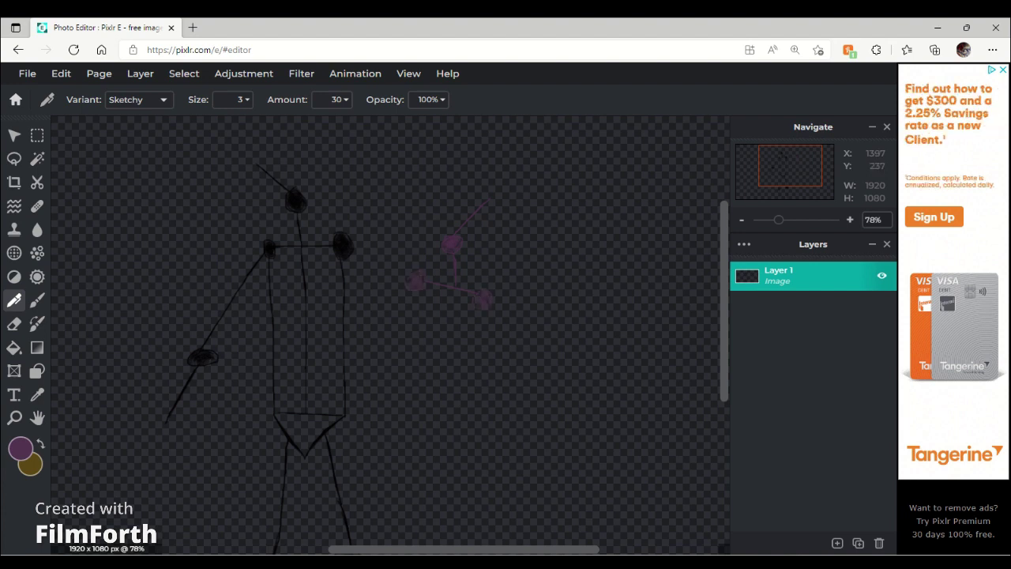
Draw the purple figure's spine, the curved torso sides narrowing at the waist, and the hip line
{"action": "scroll", "coordinate": [450, 237], "scroll_direction": "down", "scroll_amount": 1}
{"action": "left_click_drag", "start_coordinate": [454, 242], "coordinate": [451, 390]}
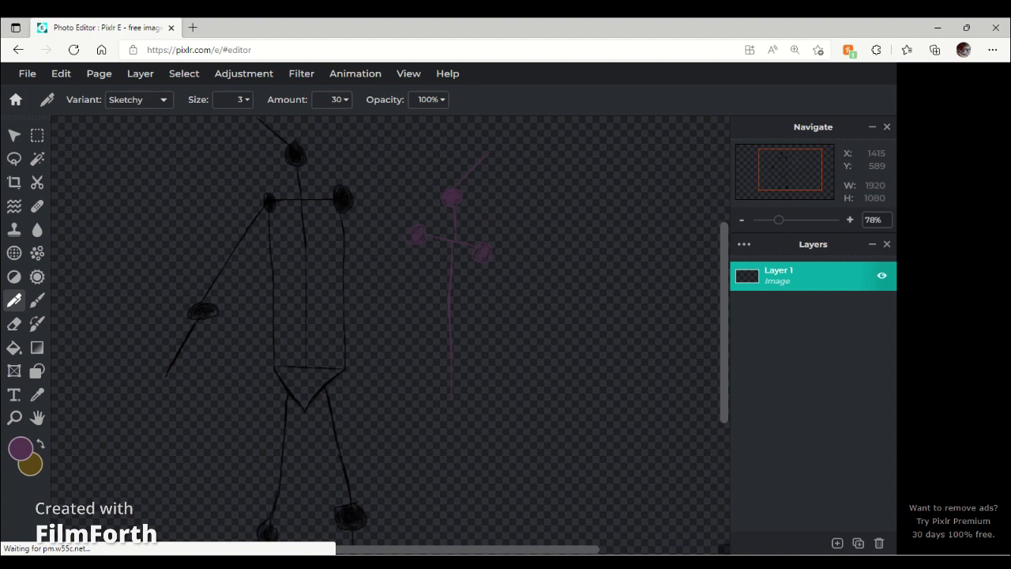
{"action": "left_click_drag", "start_coordinate": [416, 237], "coordinate": [424, 387]}
{"action": "left_click_drag", "start_coordinate": [485, 256], "coordinate": [474, 365]}
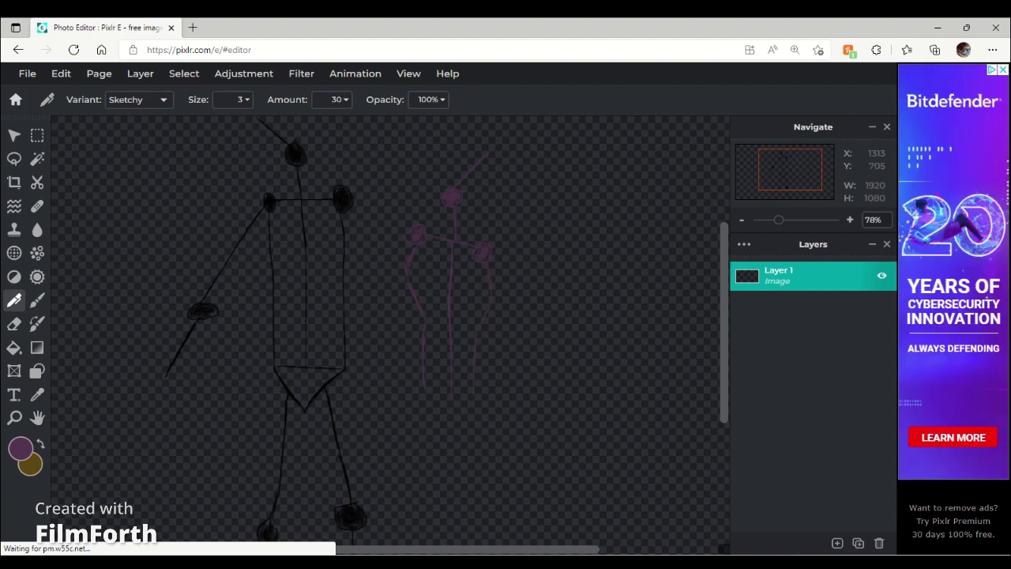
{"action": "left_click_drag", "start_coordinate": [424, 395], "coordinate": [466, 400]}
Draw the purple figure's pelvis and two legs with filled knee joints, extending the lower legs to the canvas edge
{"action": "scroll", "coordinate": [541, 438], "scroll_direction": "down", "scroll_amount": 1}
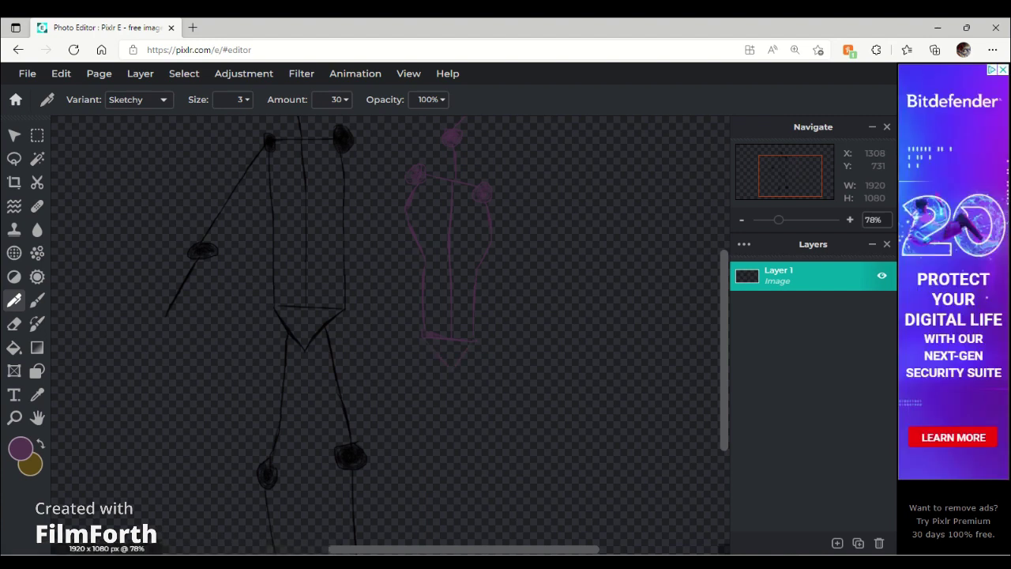
{"action": "scroll", "coordinate": [579, 433], "scroll_direction": "down", "scroll_amount": 3}
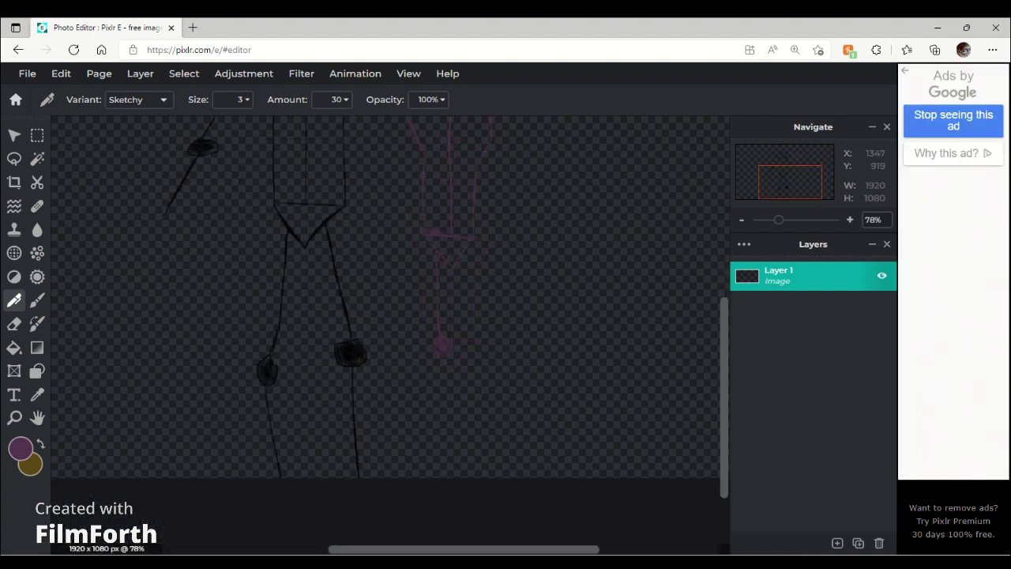
{"action": "left_click_drag", "start_coordinate": [469, 254], "coordinate": [492, 335]}
{"action": "left_click_drag", "start_coordinate": [495, 345], "coordinate": [530, 476]}
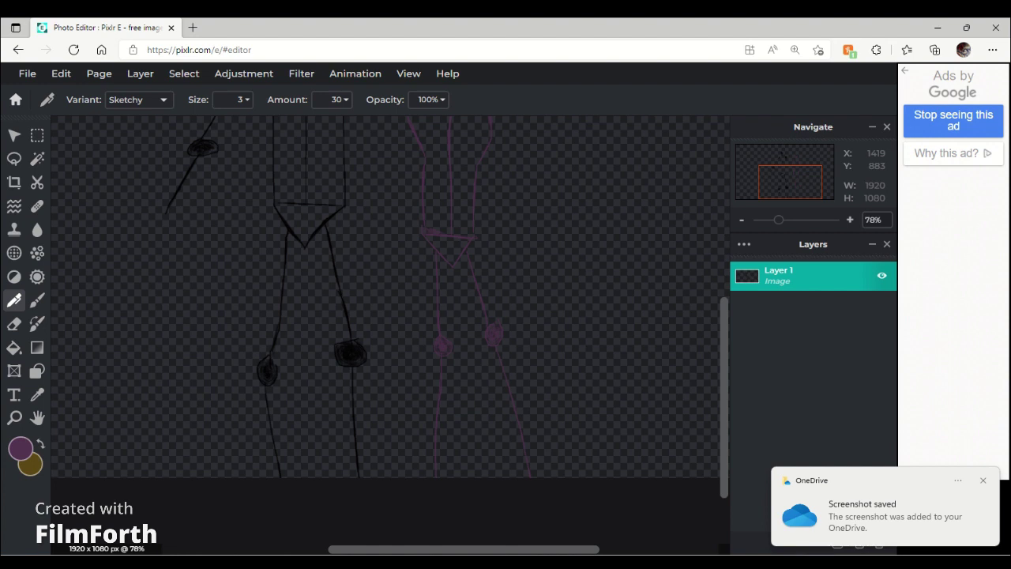
Draw the black figure's arm across the purple figure's shoulders, with a filled elbow joint and a bent forearm
{"action": "scroll", "coordinate": [363, 332], "scroll_direction": "up", "scroll_amount": 3}
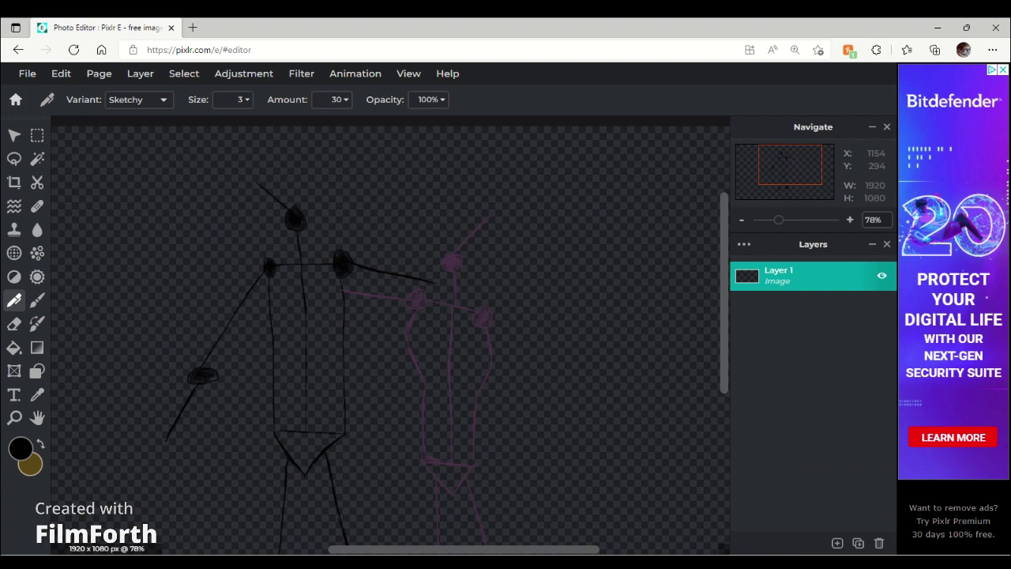
{"action": "left_click_drag", "start_coordinate": [435, 283], "coordinate": [489, 300]}
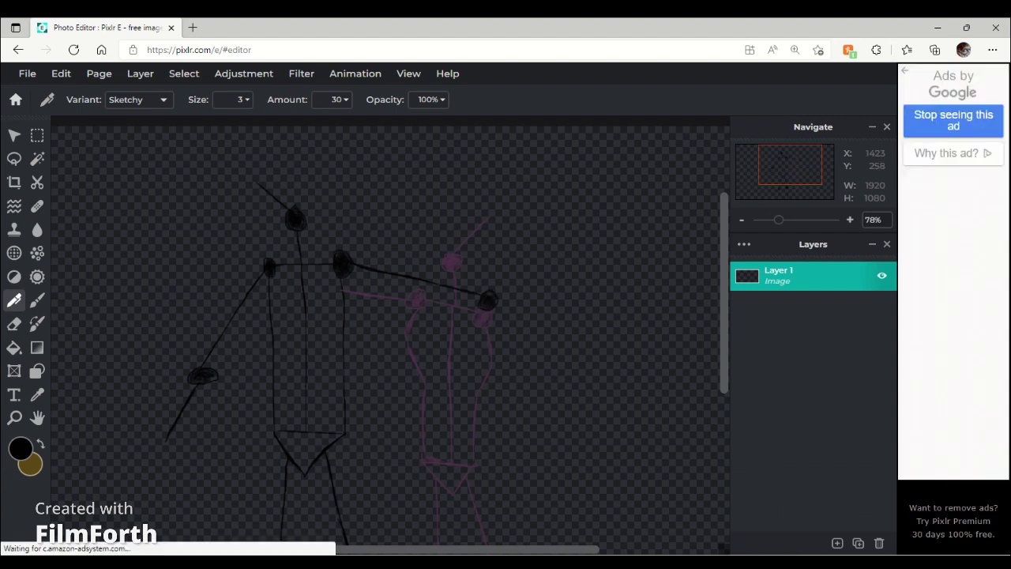
{"action": "left_click_drag", "start_coordinate": [488, 304], "coordinate": [456, 357]}
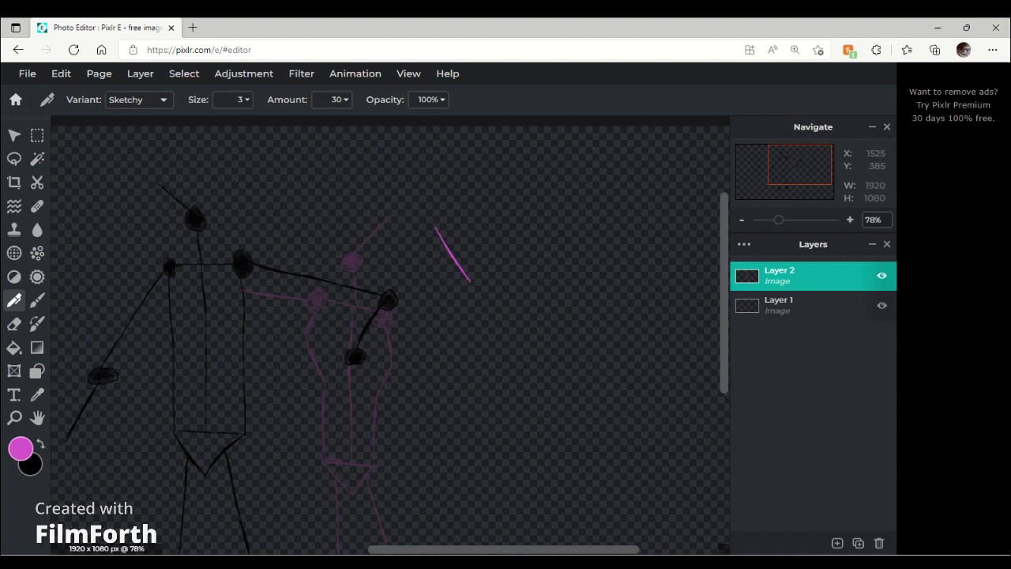
Sketch the bright pink figure's neck joint and neck on Layer 2, plus a shoulder line with filled end joints
{"action": "left_click_drag", "start_coordinate": [470, 280], "coordinate": [473, 289]}
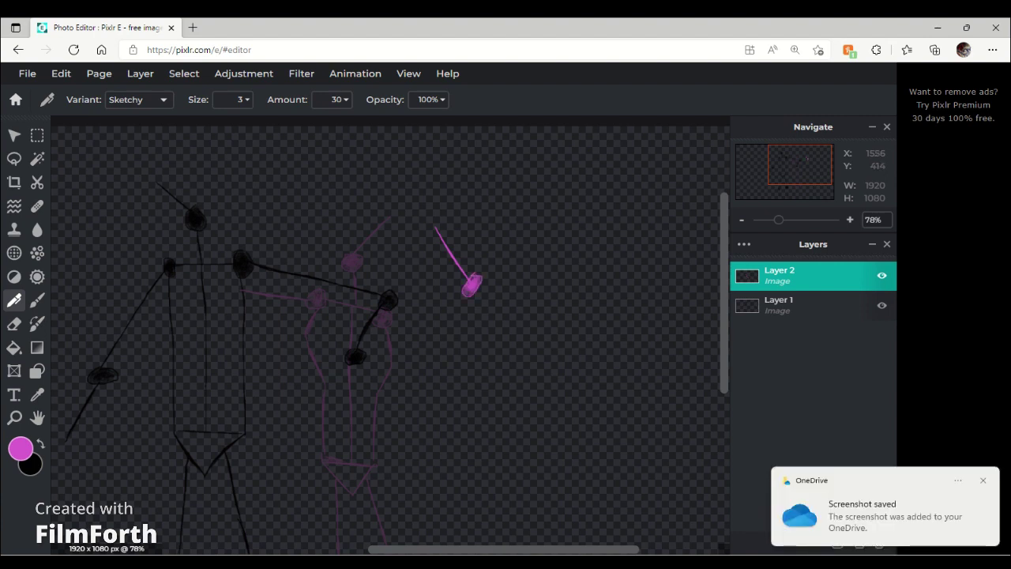
{"action": "left_click_drag", "start_coordinate": [473, 291], "coordinate": [474, 327]}
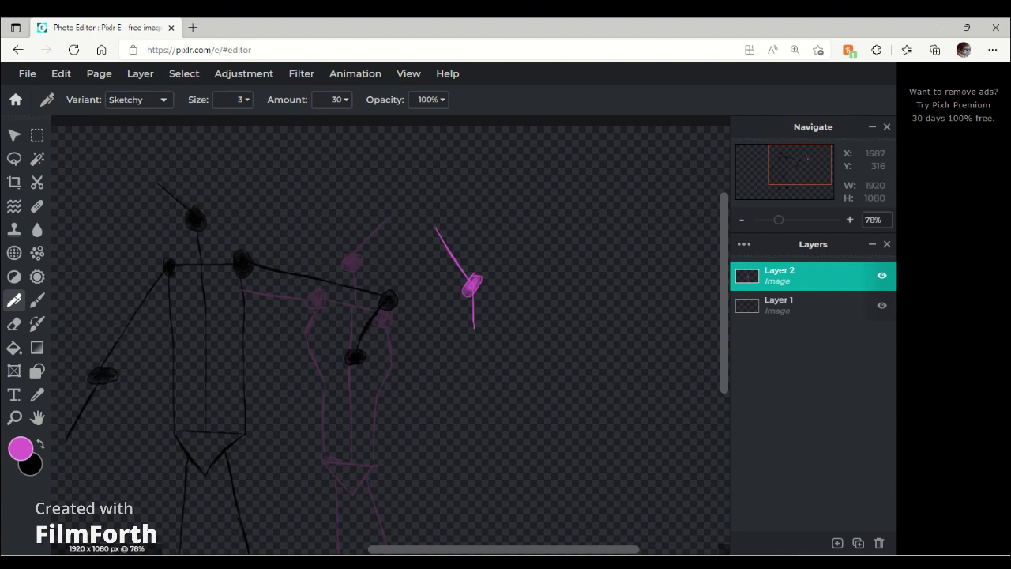
{"action": "left_click_drag", "start_coordinate": [440, 328], "coordinate": [511, 321]}
{"action": "left_click_drag", "start_coordinate": [510, 321], "coordinate": [516, 330]}
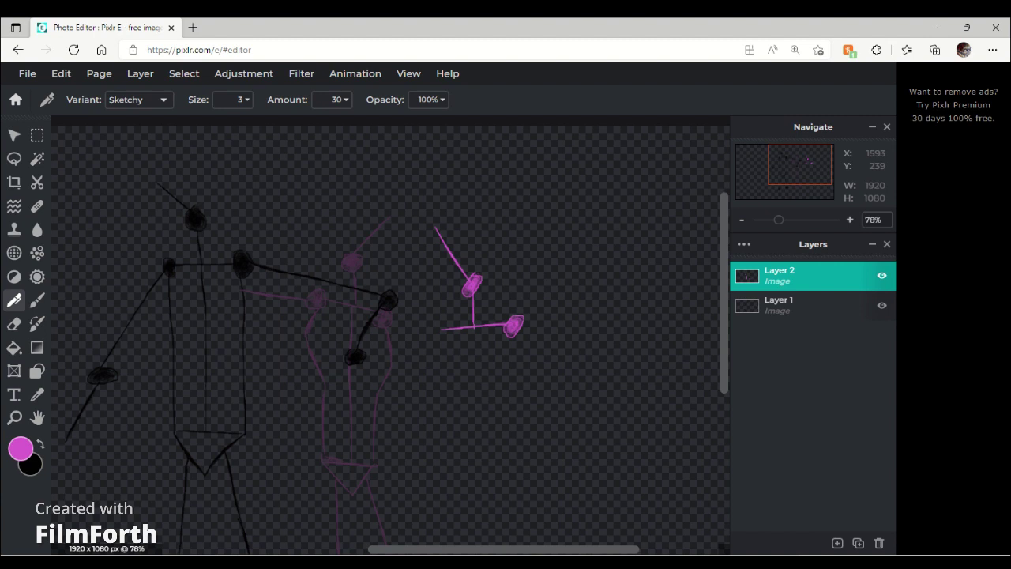
{"action": "left_click_drag", "start_coordinate": [435, 324], "coordinate": [442, 335]}
Draw the pink figure's spine and torso sides, closing them with a hip line and triangular pelvis
{"action": "scroll", "coordinate": [632, 262], "scroll_direction": "down", "scroll_amount": 2}
{"action": "left_click_drag", "start_coordinate": [474, 164], "coordinate": [491, 327]}
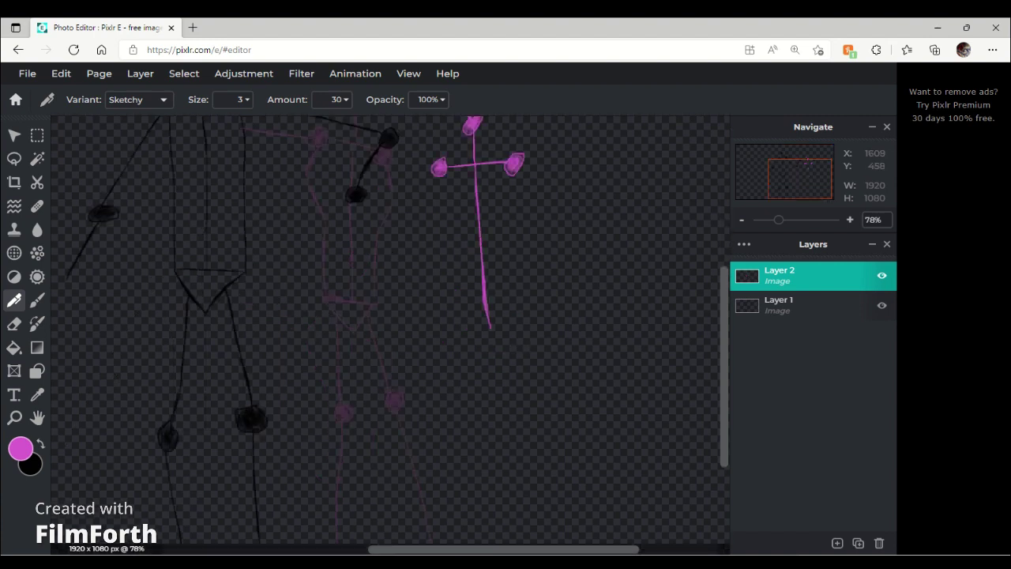
{"action": "left_click_drag", "start_coordinate": [515, 174], "coordinate": [526, 322]}
{"action": "left_click_drag", "start_coordinate": [439, 170], "coordinate": [454, 335]}
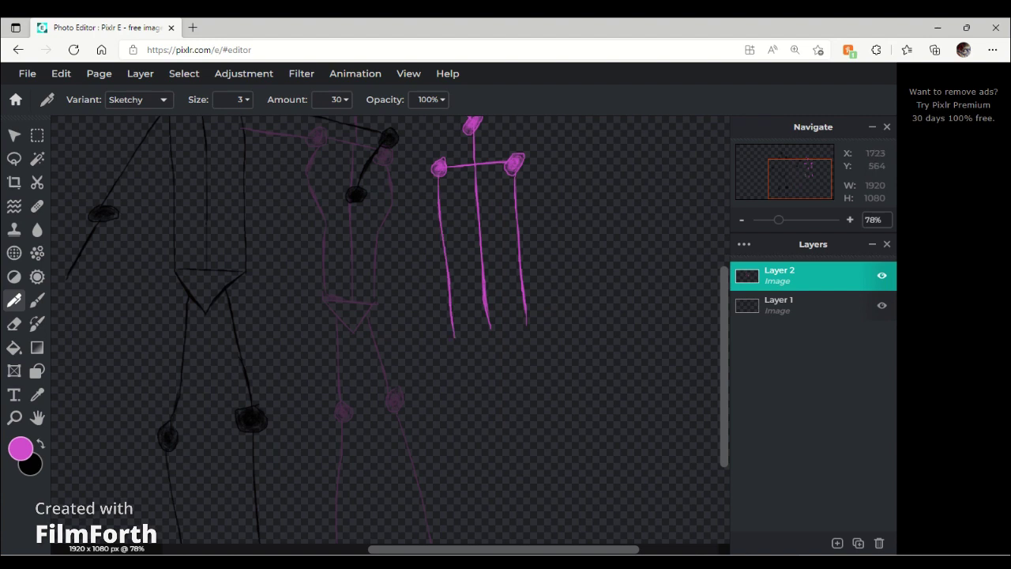
{"action": "left_click_drag", "start_coordinate": [454, 335], "coordinate": [532, 330]}
{"action": "left_click_drag", "start_coordinate": [532, 330], "coordinate": [455, 335]}
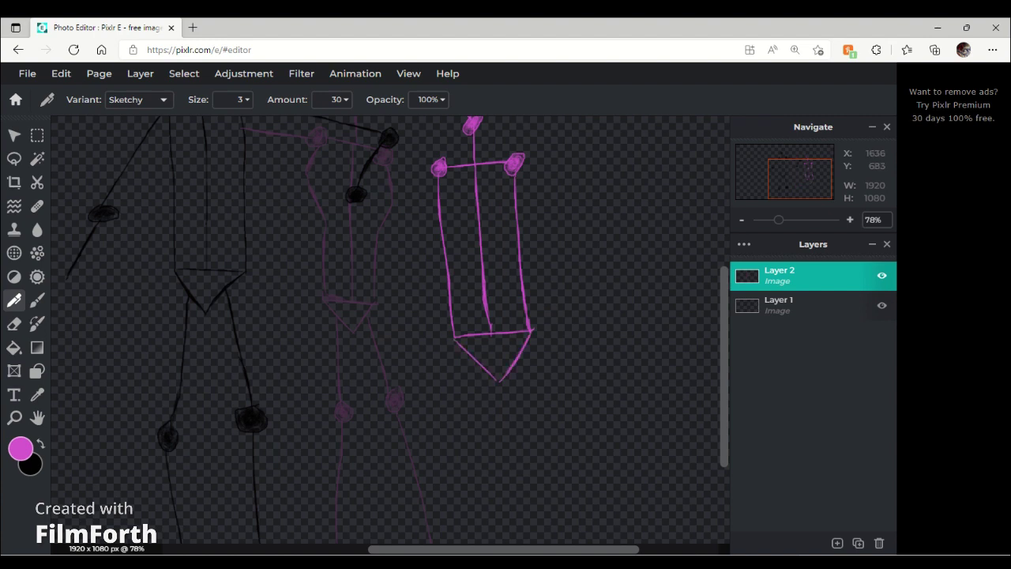
Draw the pink figure's two legs with filled knee joints, extending the lower legs to the canvas edge
{"action": "left_click_drag", "start_coordinate": [521, 357], "coordinate": [535, 499]}
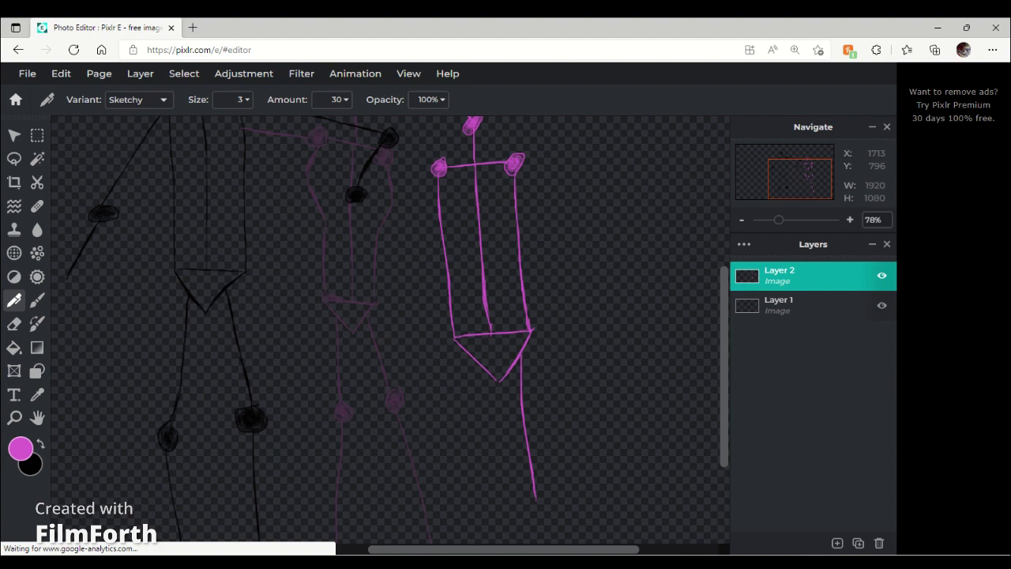
{"action": "left_click_drag", "start_coordinate": [534, 498], "coordinate": [538, 506]}
{"action": "scroll", "coordinate": [390, 329], "scroll_direction": "down", "scroll_amount": 1}
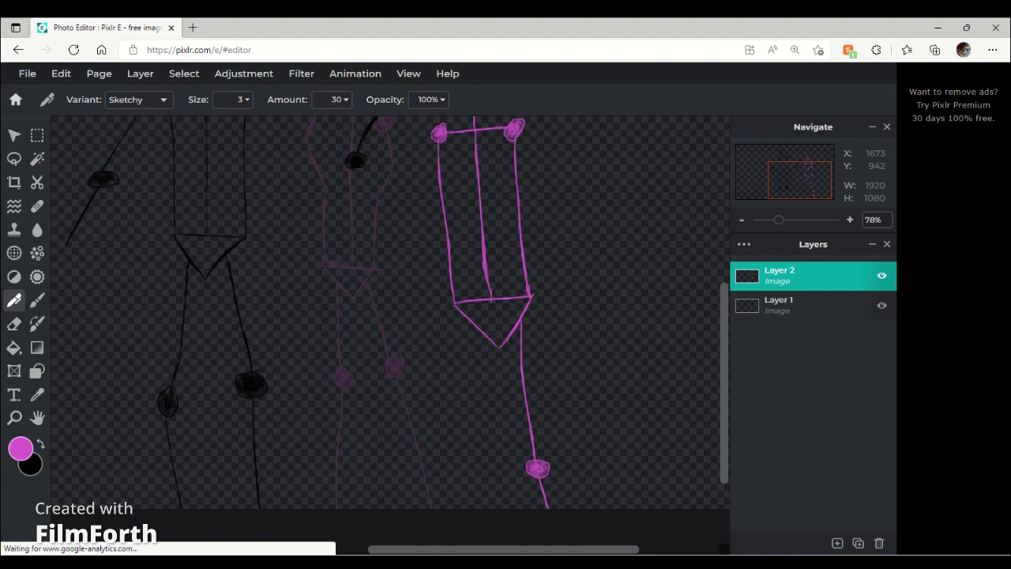
{"action": "left_click_drag", "start_coordinate": [467, 320], "coordinate": [477, 459]}
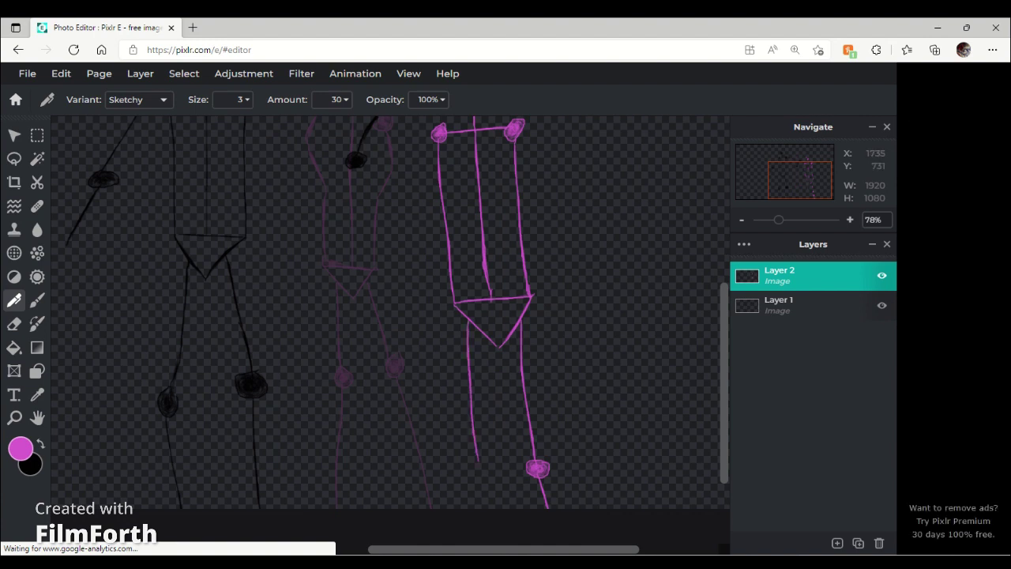
{"action": "left_click_drag", "start_coordinate": [477, 465], "coordinate": [485, 471]}
{"action": "left_click_drag", "start_coordinate": [485, 473], "coordinate": [486, 509]}
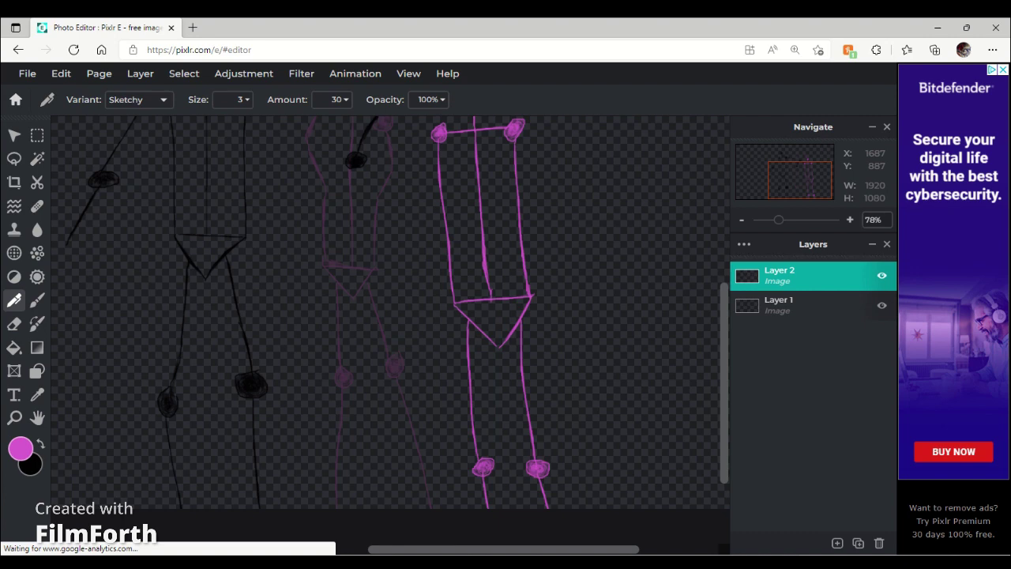
Sketch the yellow-green figure's neck and shoulder line on Layer 3, with a filled joint at each shoulder
{"action": "scroll", "coordinate": [390, 332], "scroll_direction": "up", "scroll_amount": 3}
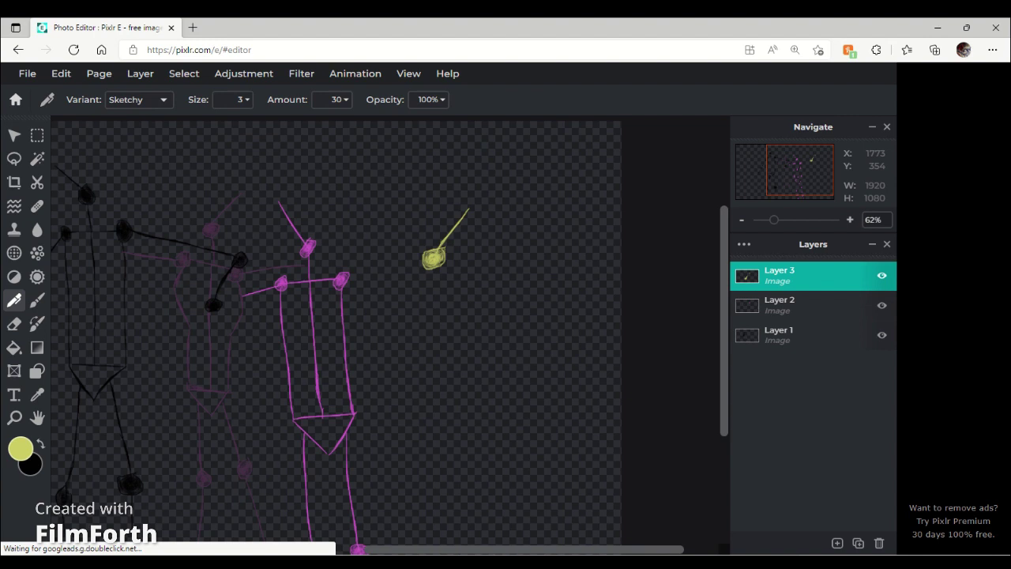
{"action": "left_click_drag", "start_coordinate": [435, 267], "coordinate": [436, 301]}
{"action": "left_click_drag", "start_coordinate": [400, 301], "coordinate": [459, 300]}
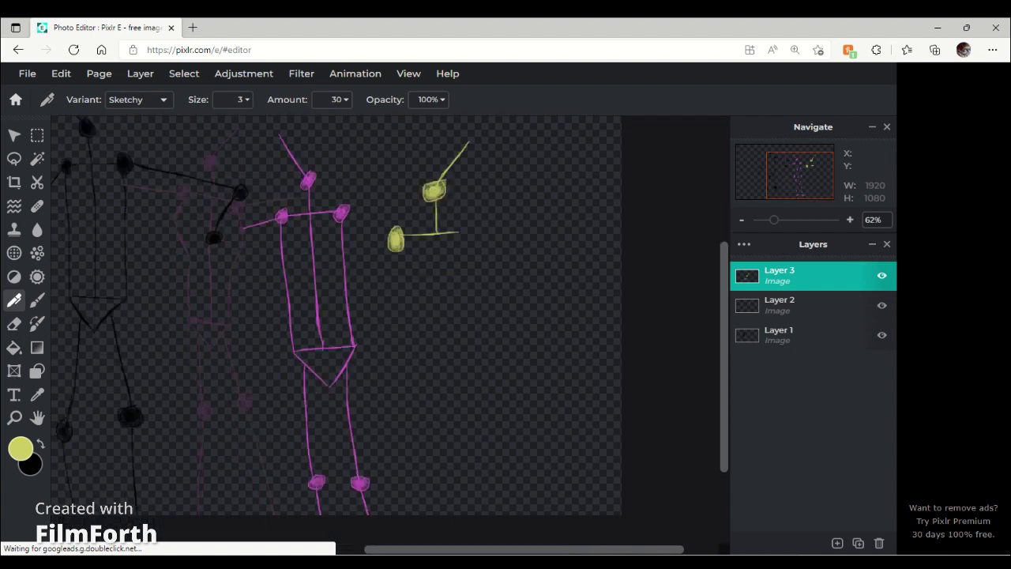
{"action": "left_click_drag", "start_coordinate": [476, 229], "coordinate": [482, 237]}
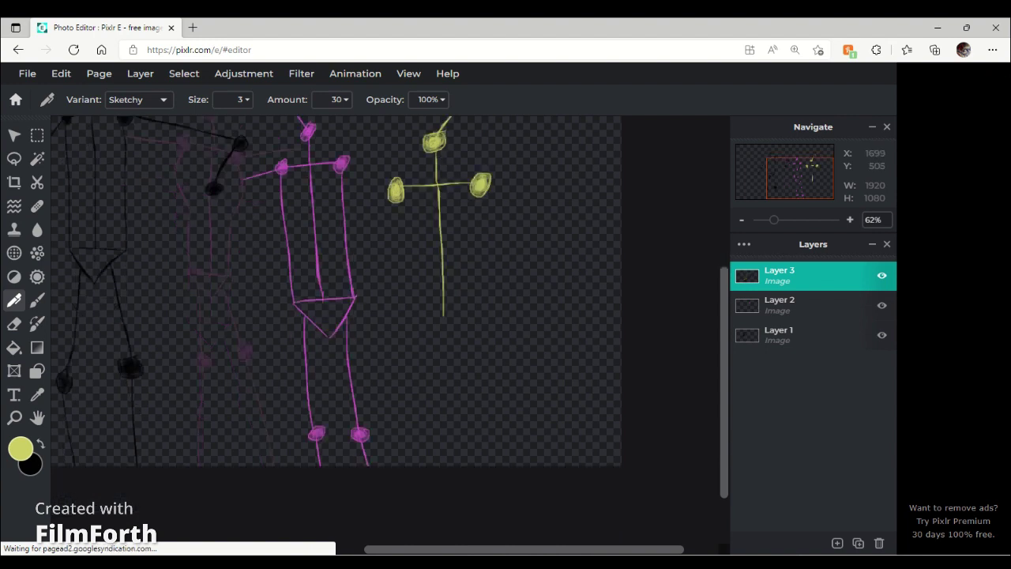
Draw the yellow-green figure's torso sides and close them with a hip line and triangular pelvis
{"action": "left_click_drag", "start_coordinate": [396, 202], "coordinate": [411, 316]}
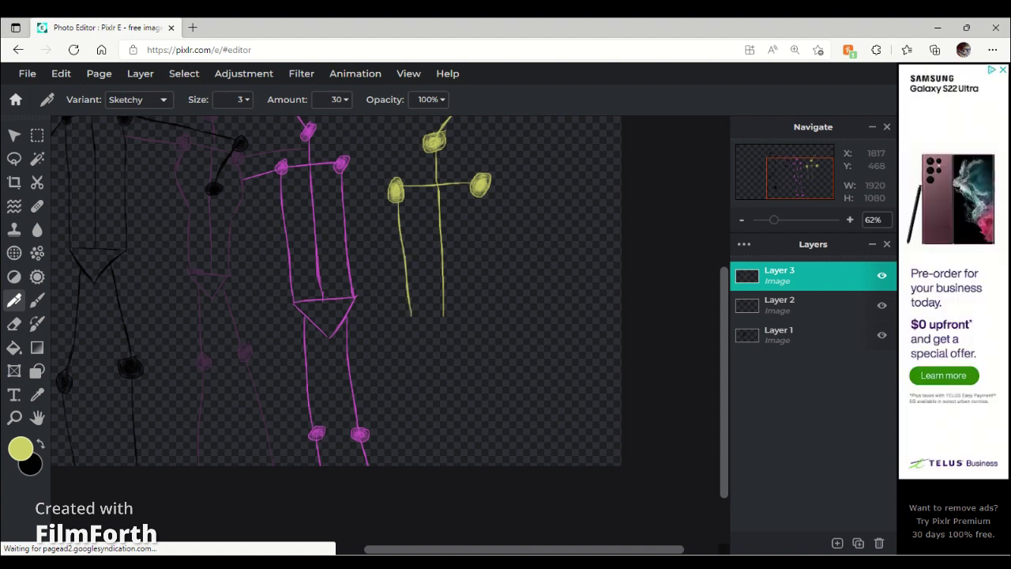
{"action": "left_click_drag", "start_coordinate": [480, 196], "coordinate": [483, 311]}
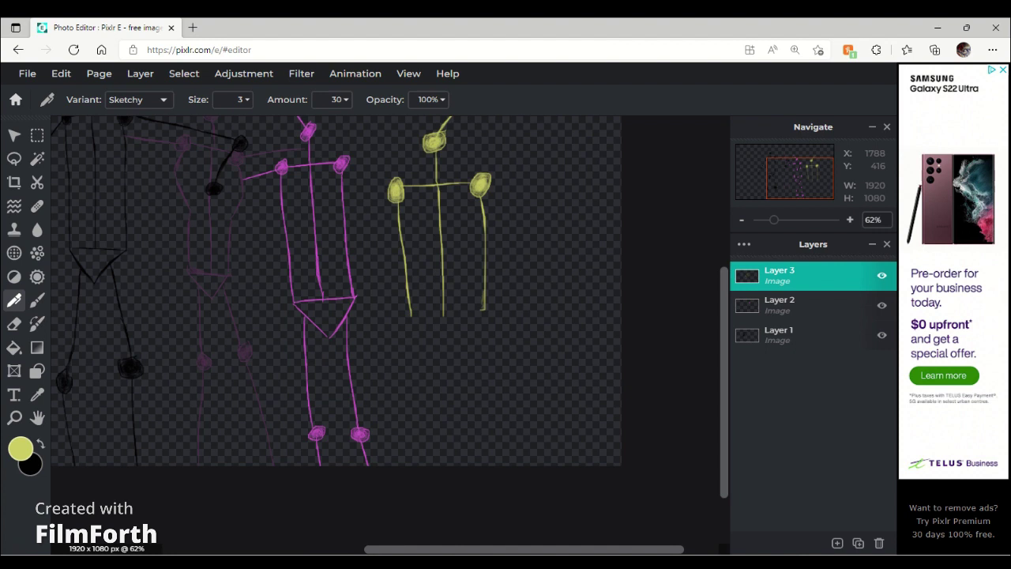
{"action": "left_click_drag", "start_coordinate": [410, 315], "coordinate": [486, 376]}
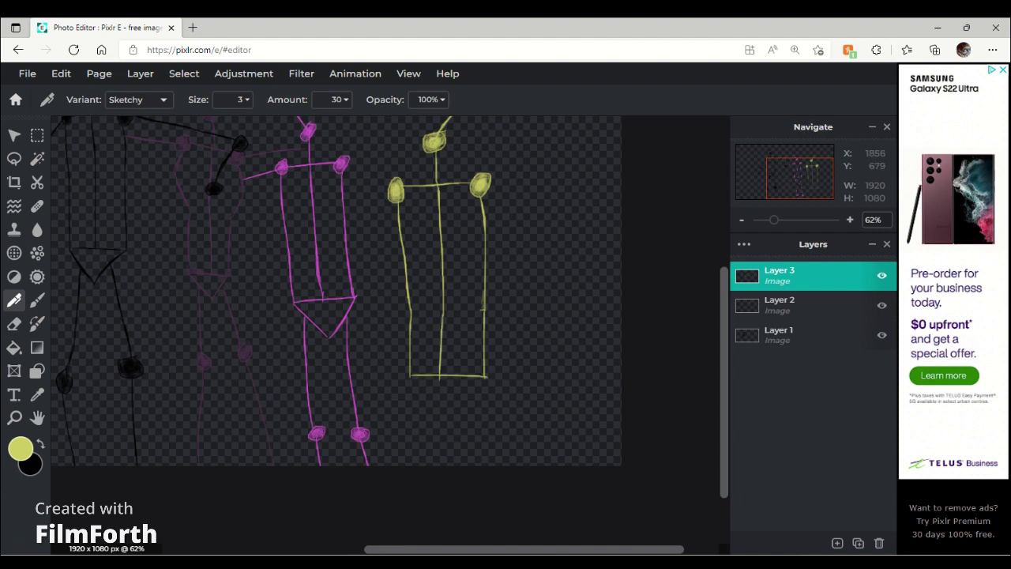
{"action": "left_click_drag", "start_coordinate": [486, 377], "coordinate": [411, 377]}
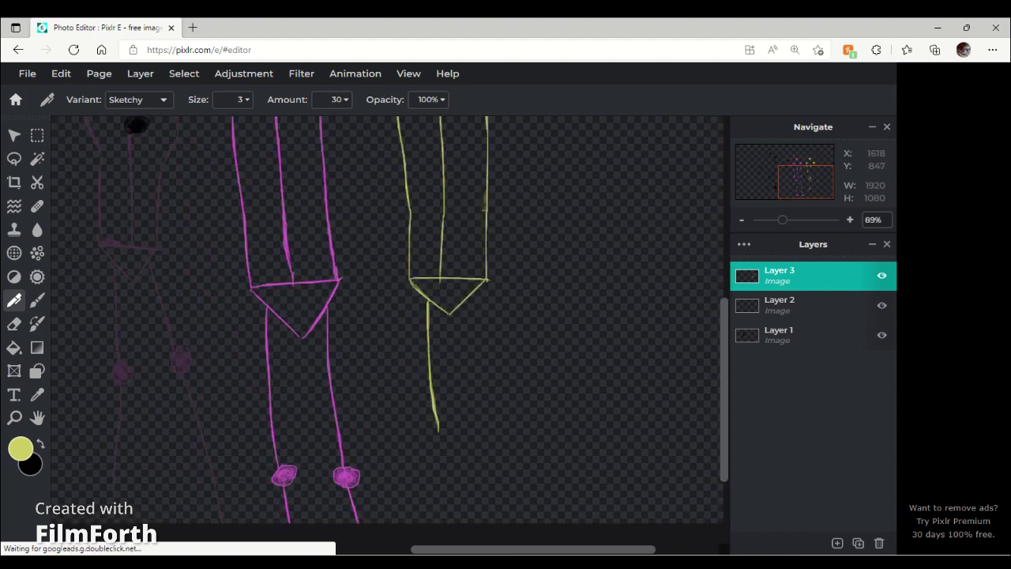
Draw the yellow-green figure's two legs with filled knee joints, extending the lower legs to the canvas edge
{"action": "left_click_drag", "start_coordinate": [436, 422], "coordinate": [433, 439]}
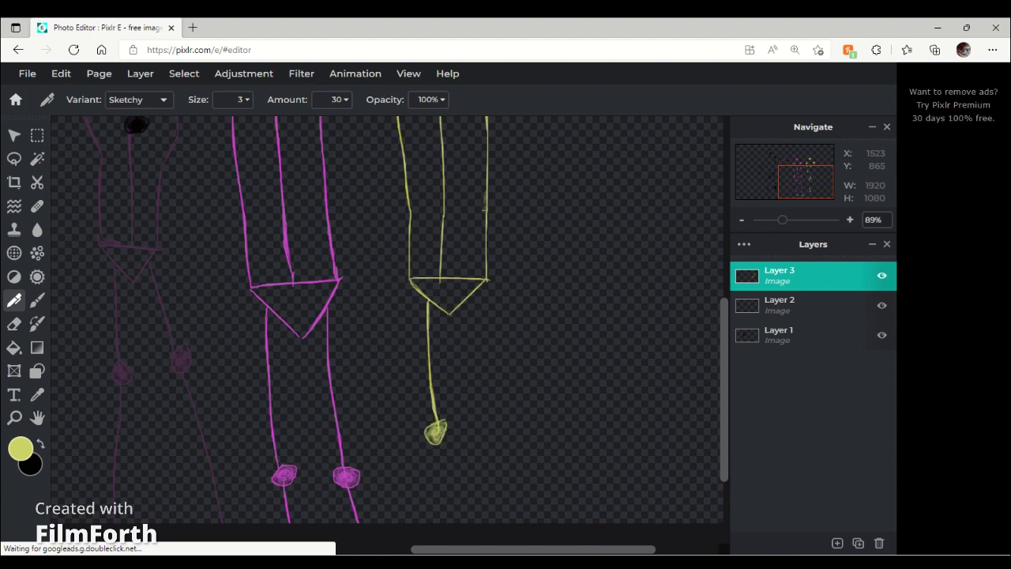
{"action": "left_click_drag", "start_coordinate": [436, 439], "coordinate": [444, 523]}
{"action": "left_click_drag", "start_coordinate": [477, 291], "coordinate": [485, 401]}
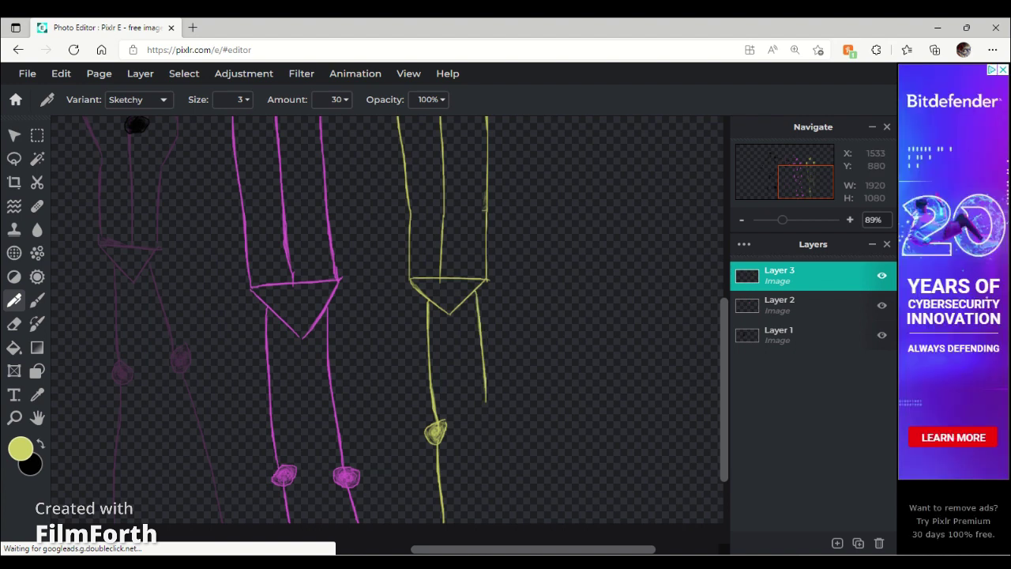
{"action": "left_click_drag", "start_coordinate": [485, 404], "coordinate": [489, 418]}
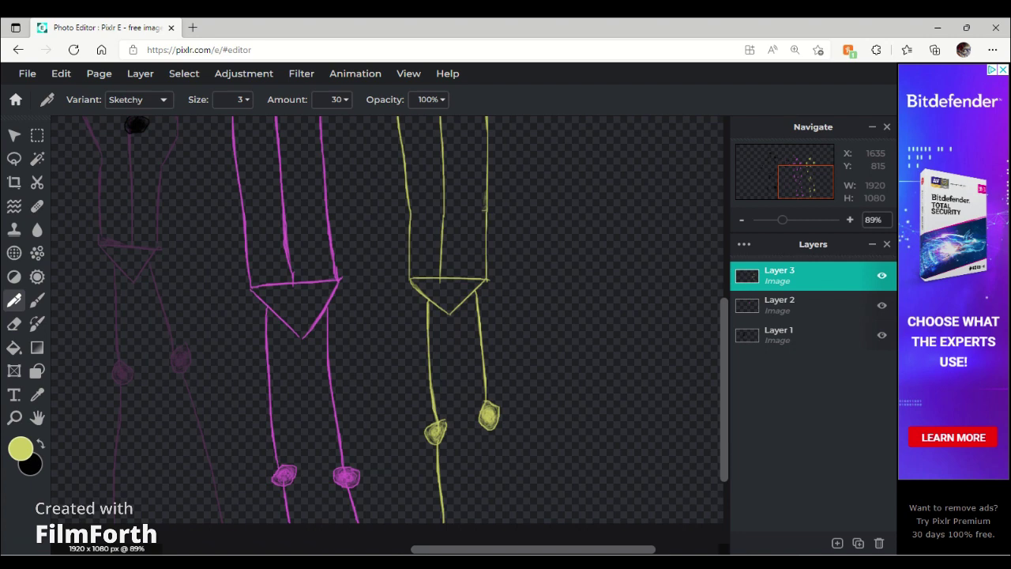
{"action": "left_click_drag", "start_coordinate": [486, 430], "coordinate": [493, 521]}
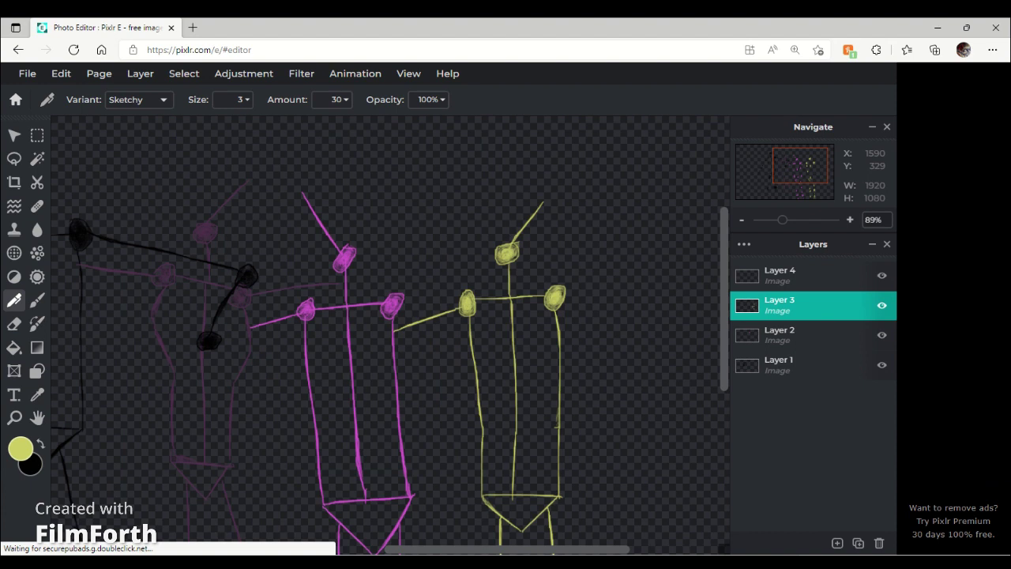
Draw the yellow-green figure's lowered outer arm on Layer 3 and the pink figure's arm behind its neighbour on Layer 2, with filled joints
{"action": "left_click_drag", "start_coordinate": [565, 307], "coordinate": [648, 428]}
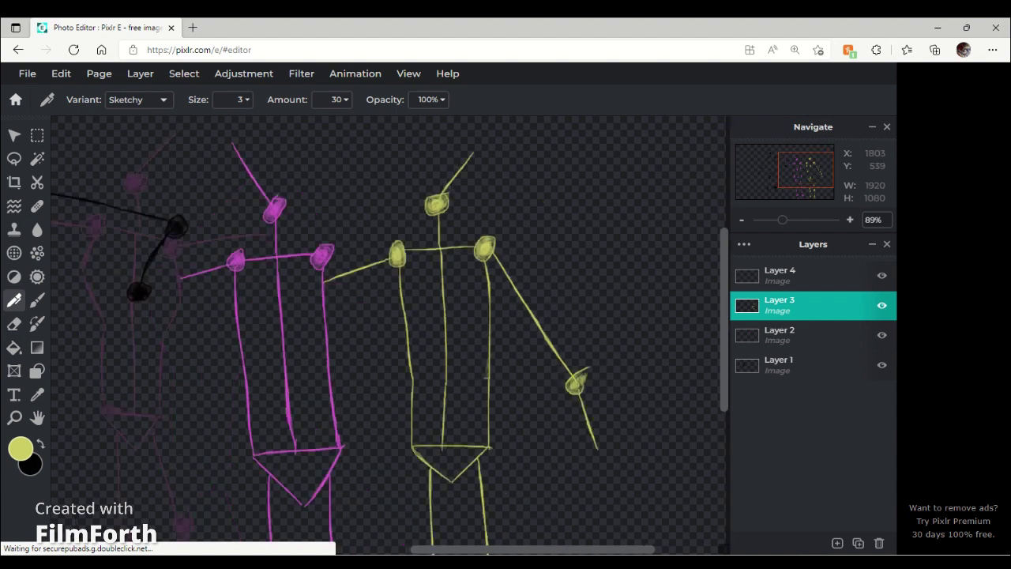
{"action": "left_click_drag", "start_coordinate": [595, 444], "coordinate": [597, 452]}
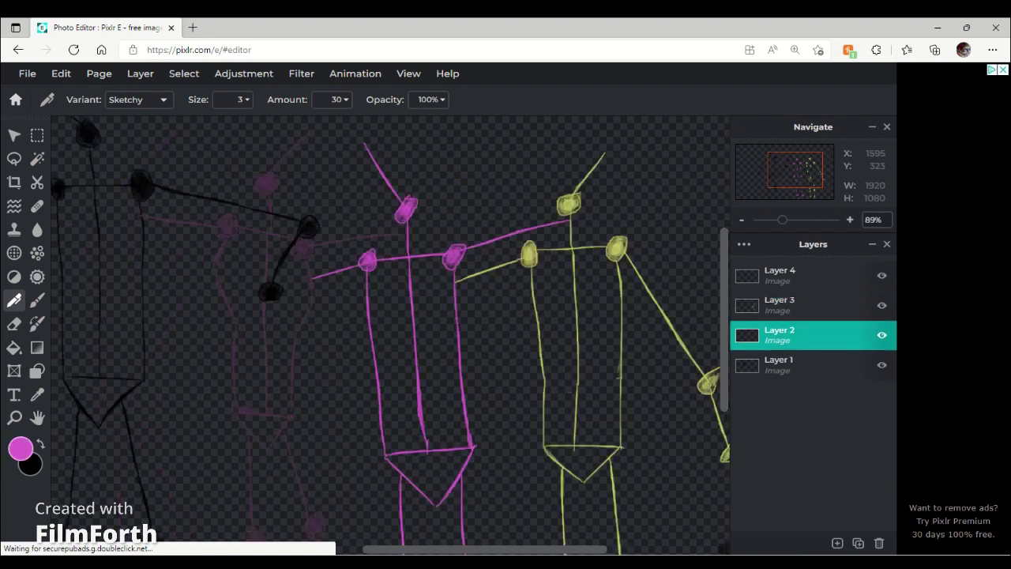
{"action": "left_click_drag", "start_coordinate": [598, 221], "coordinate": [606, 225]}
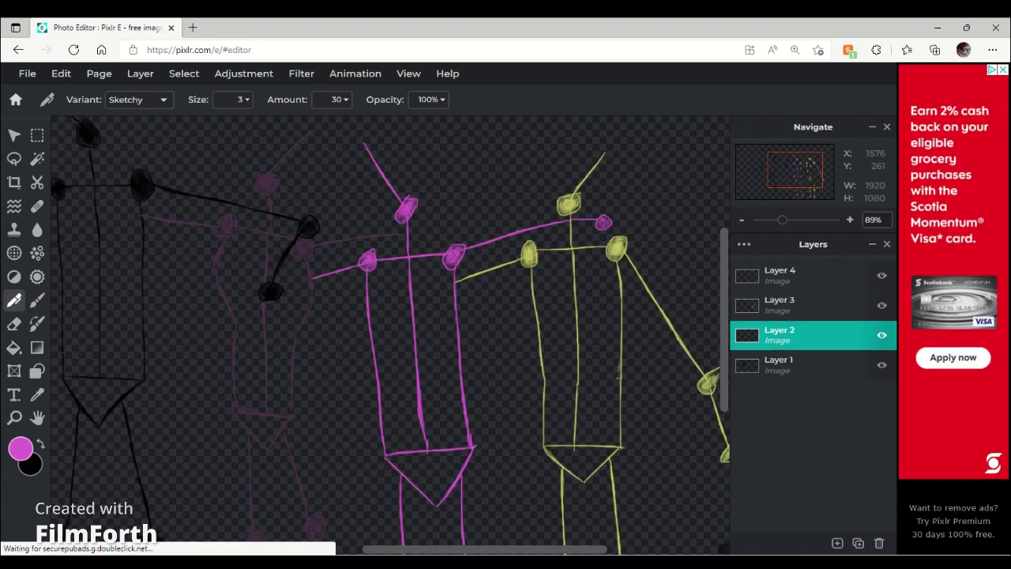
{"action": "left_click_drag", "start_coordinate": [602, 228], "coordinate": [578, 302]}
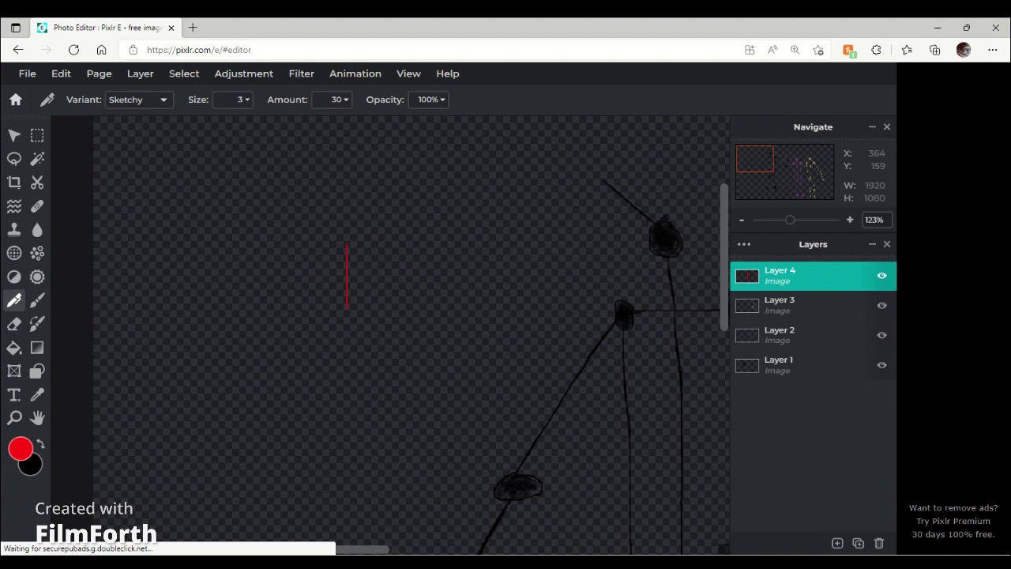
Sketch a red figure's neck and shoulder line on Layer 4 beside the black figure, with filled neck and shoulder joints
{"action": "left_click_drag", "start_coordinate": [347, 309], "coordinate": [347, 311]}
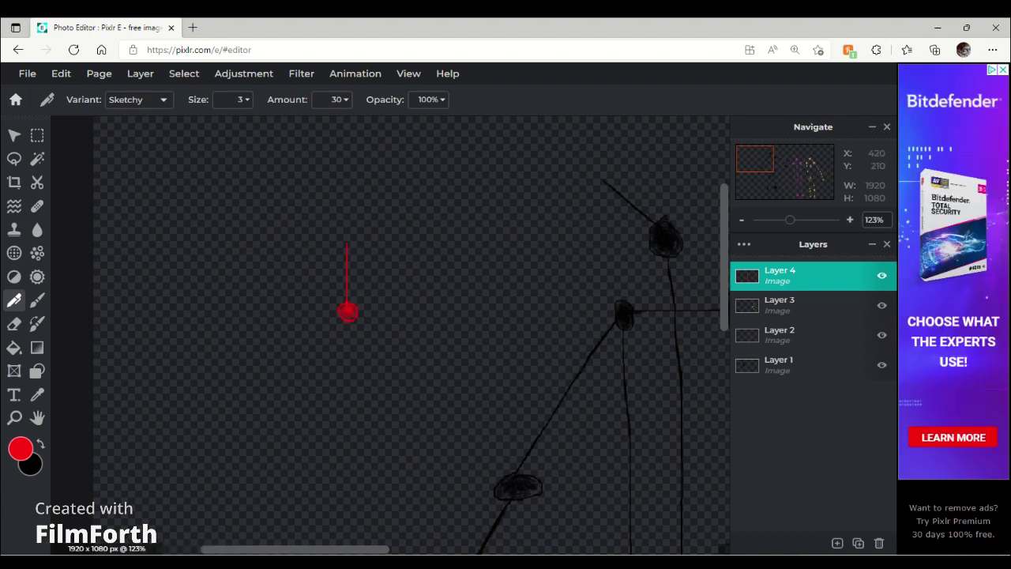
{"action": "left_click_drag", "start_coordinate": [347, 313], "coordinate": [347, 370]}
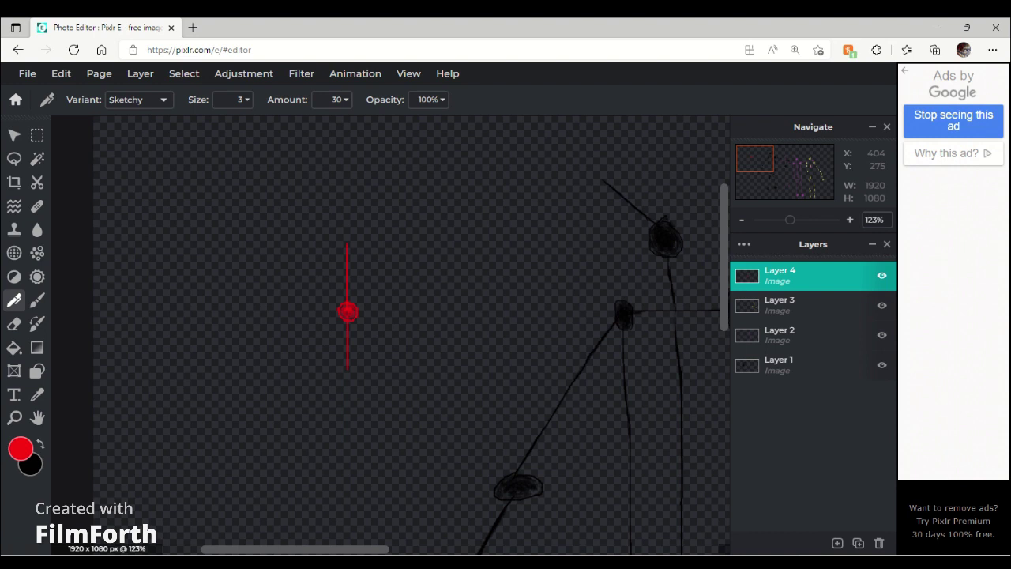
{"action": "left_click_drag", "start_coordinate": [299, 371], "coordinate": [391, 367]}
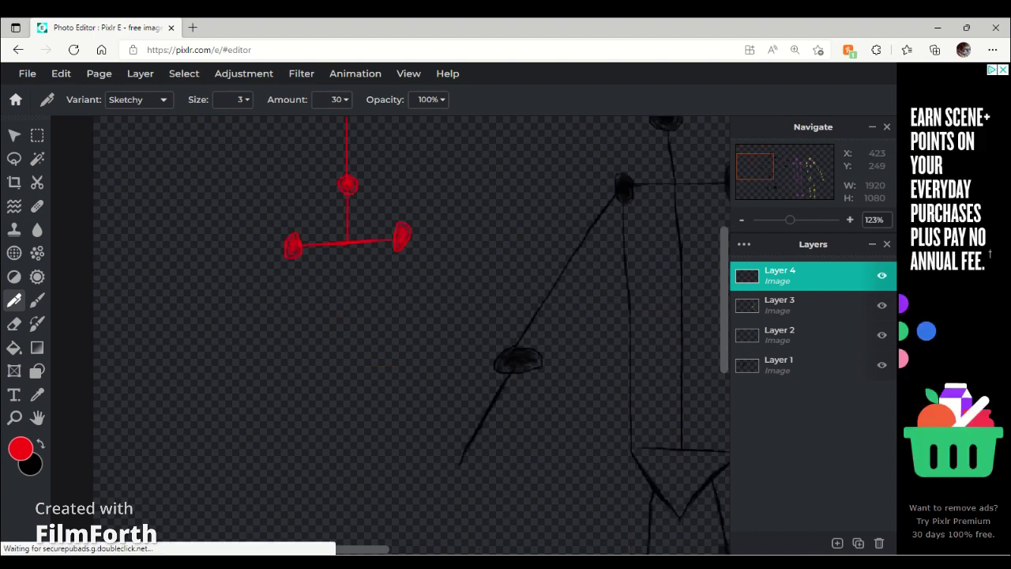
Draw the red figure's spine and torso sides with a hip line and triangular pelvis, and add the raised outer arm
{"action": "left_click_drag", "start_coordinate": [348, 246], "coordinate": [359, 447]}
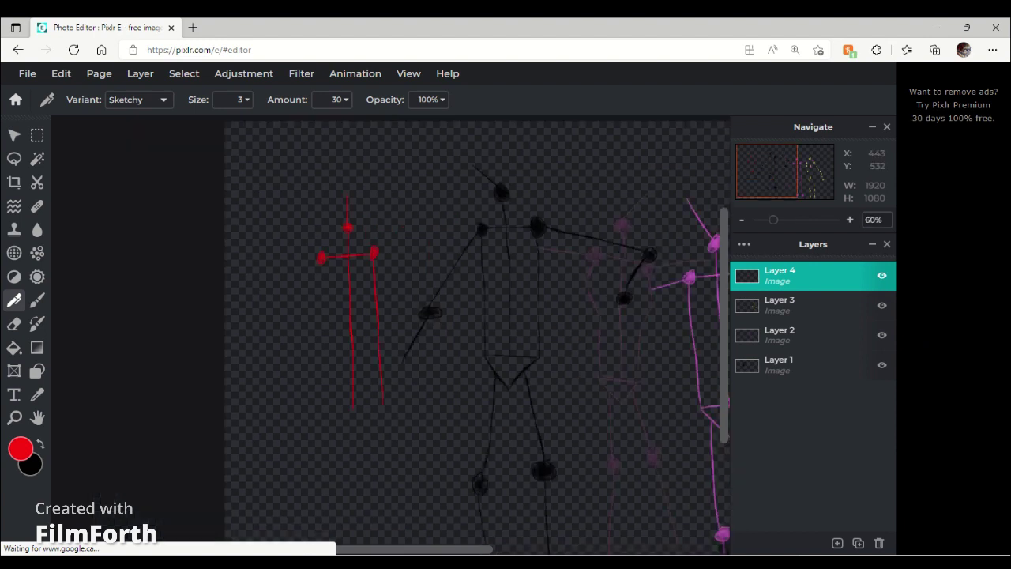
{"action": "left_click_drag", "start_coordinate": [322, 259], "coordinate": [331, 411]}
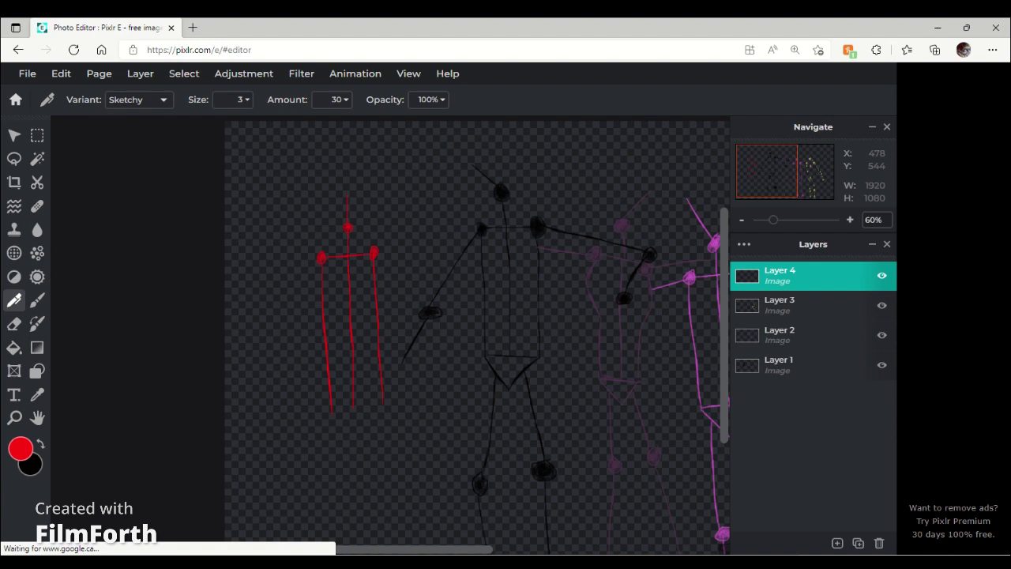
{"action": "left_click_drag", "start_coordinate": [331, 411], "coordinate": [385, 411]}
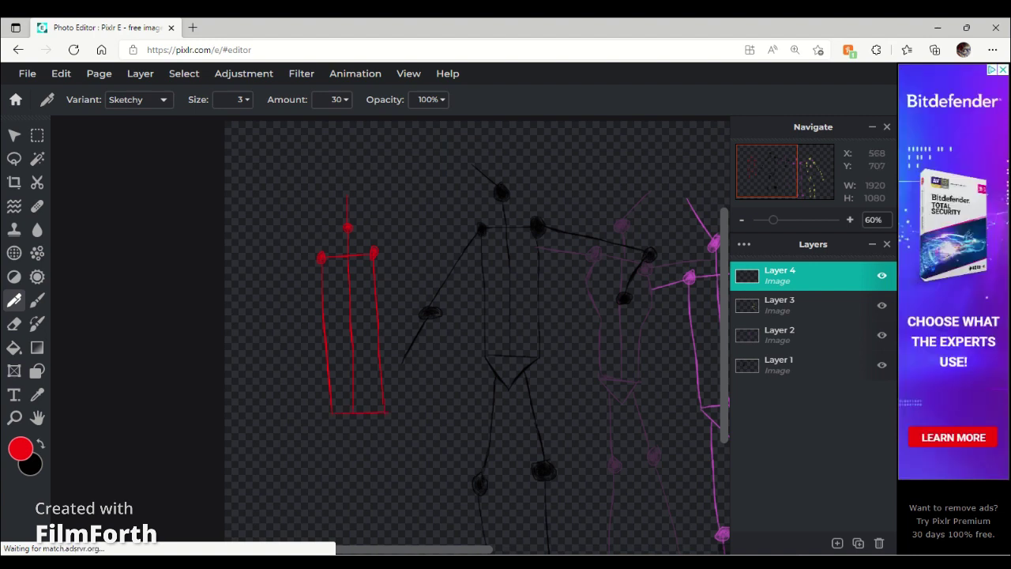
{"action": "left_click_drag", "start_coordinate": [332, 413], "coordinate": [385, 409]}
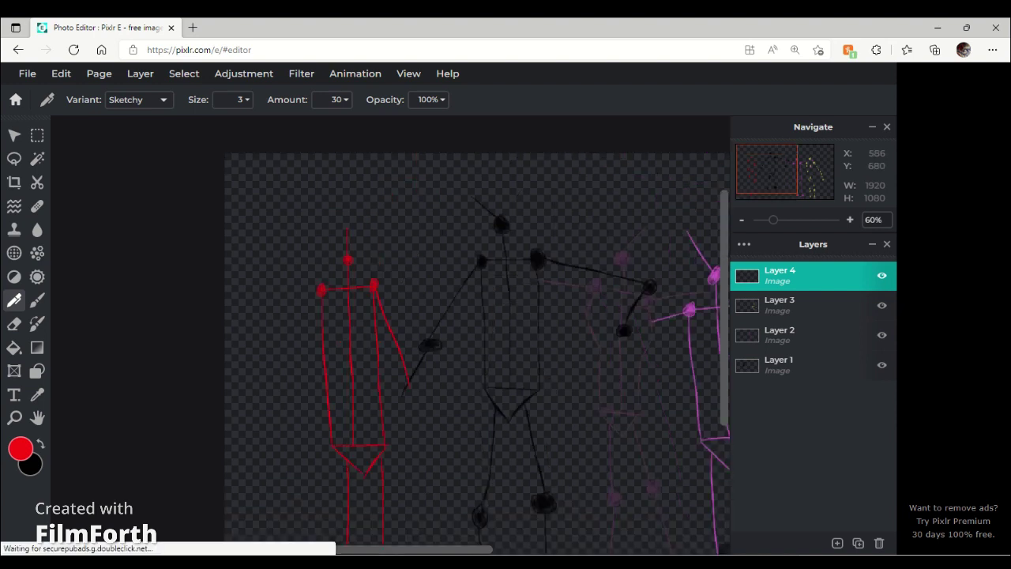
{"action": "left_click_drag", "start_coordinate": [320, 290], "coordinate": [265, 246]}
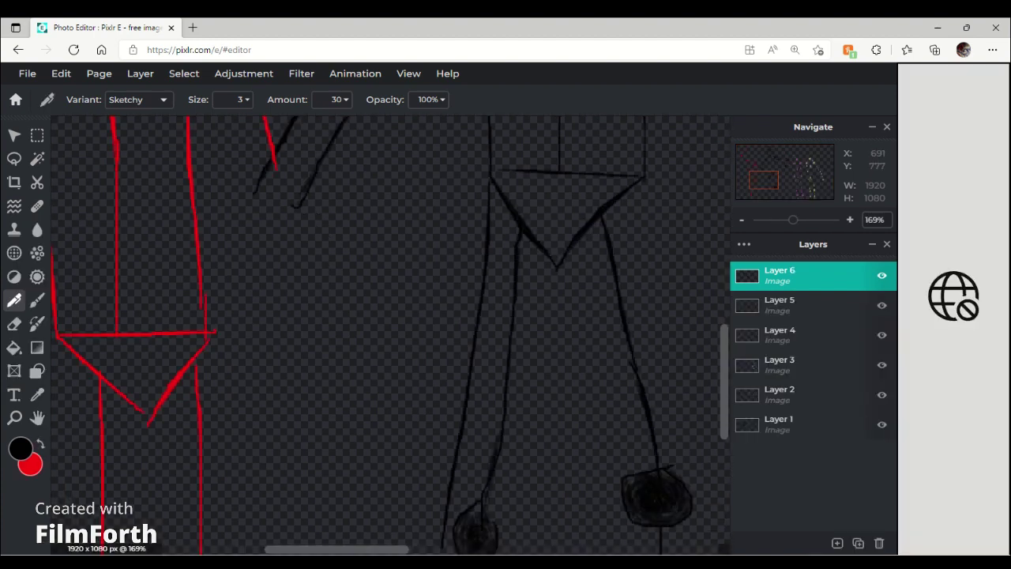
Outline the black figure's legs in black on Layer 6, from the crotch down one inner thigh and from the hip down the other outer thigh
{"action": "left_click_drag", "start_coordinate": [557, 269], "coordinate": [524, 548]}
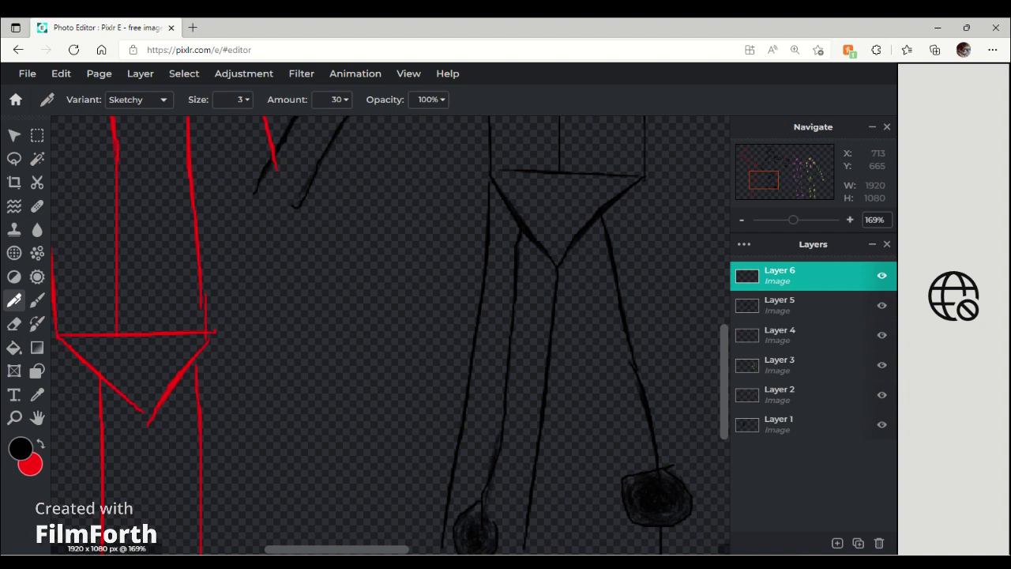
{"action": "left_click_drag", "start_coordinate": [641, 180], "coordinate": [703, 552]}
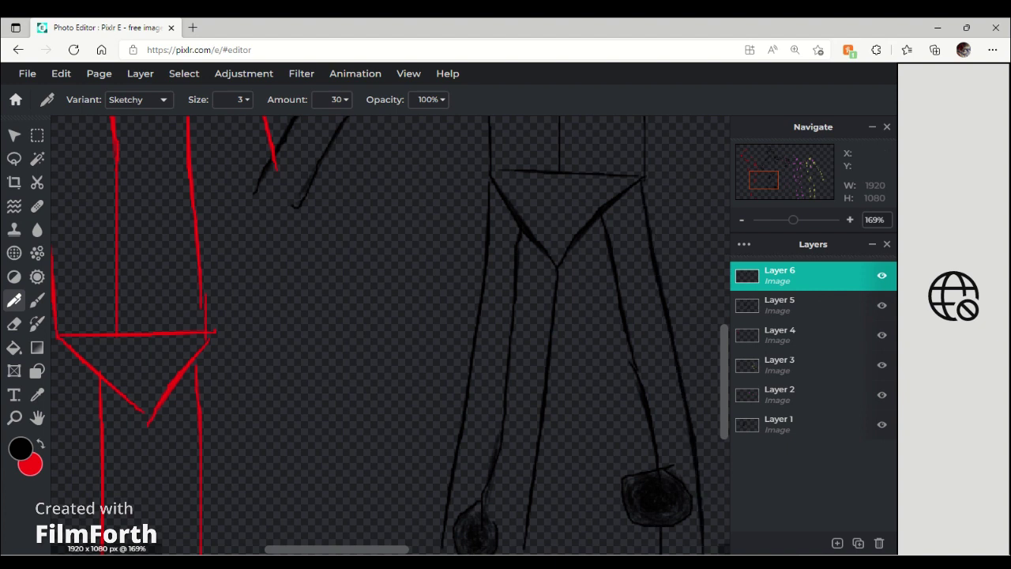